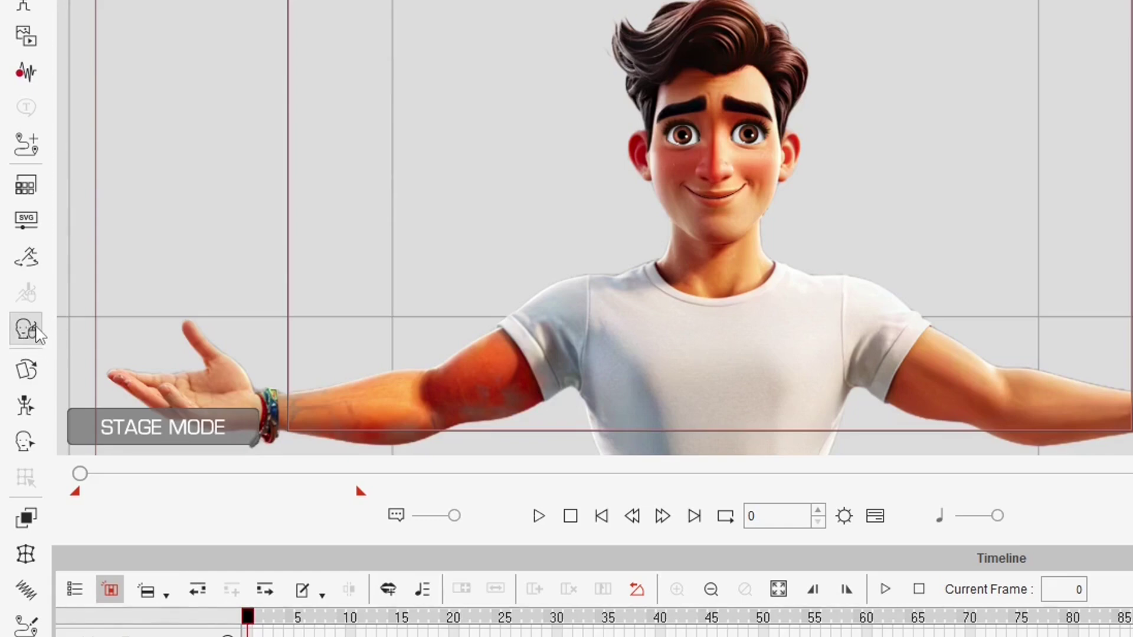
Step: Open the Face Puppet editor for the character, restrict the solo features to the eyes and enable both head movement options
click(34, 331)
drag(714, 176, 689, 90)
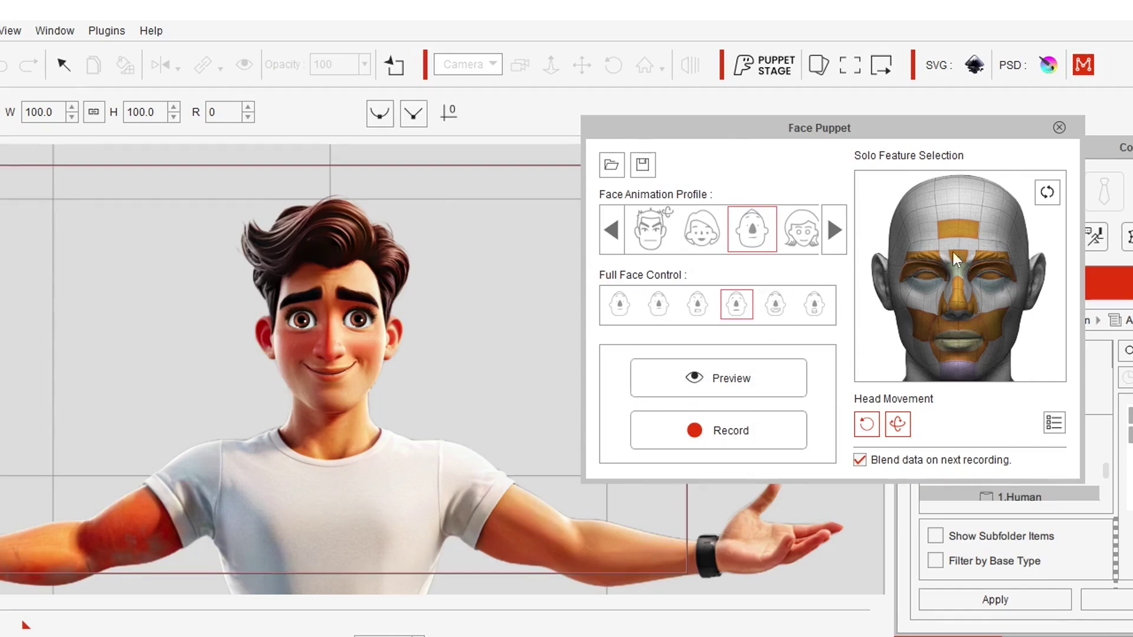
click(1047, 192)
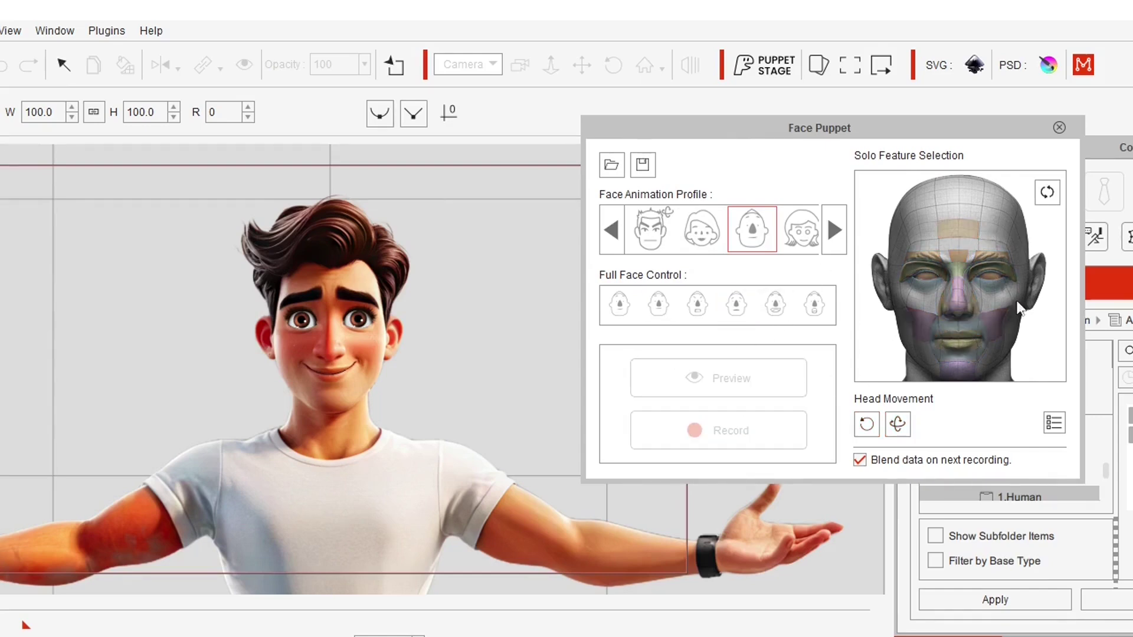
click(929, 273)
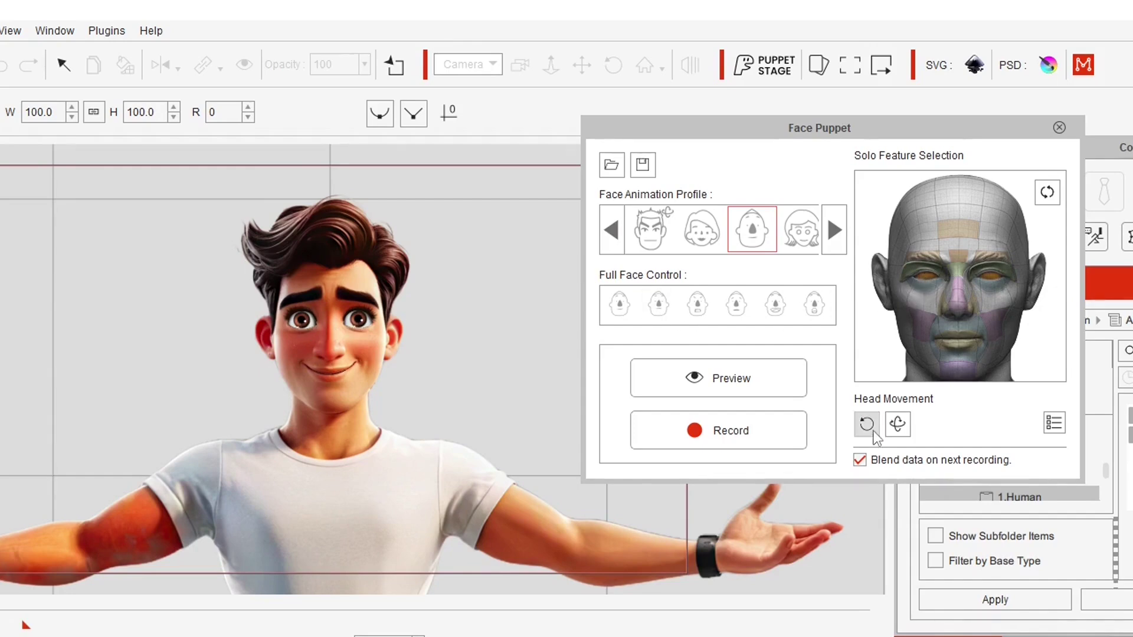
click(901, 423)
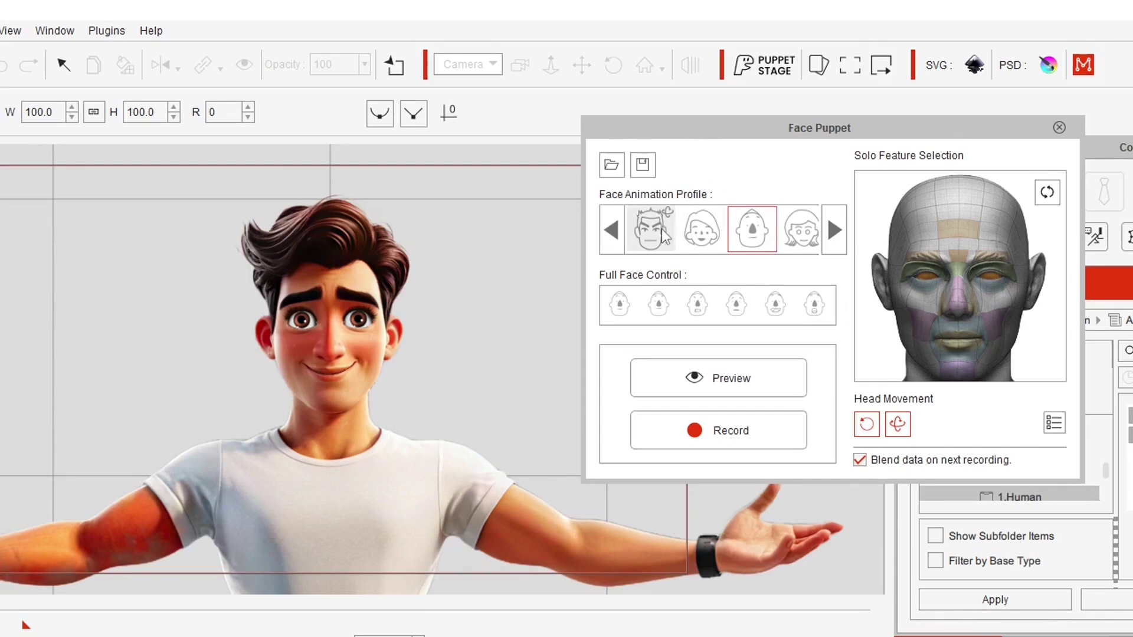
Step: Choose the bald-head face animation profile, try several full face control presets and settle on General
click(750, 225)
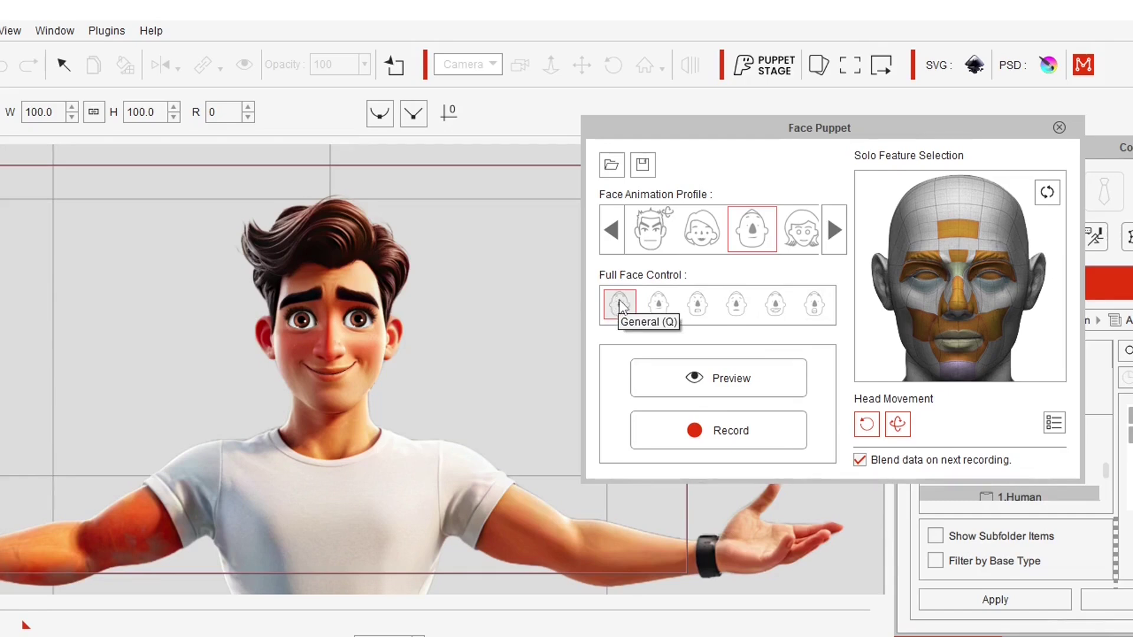
click(658, 303)
click(696, 311)
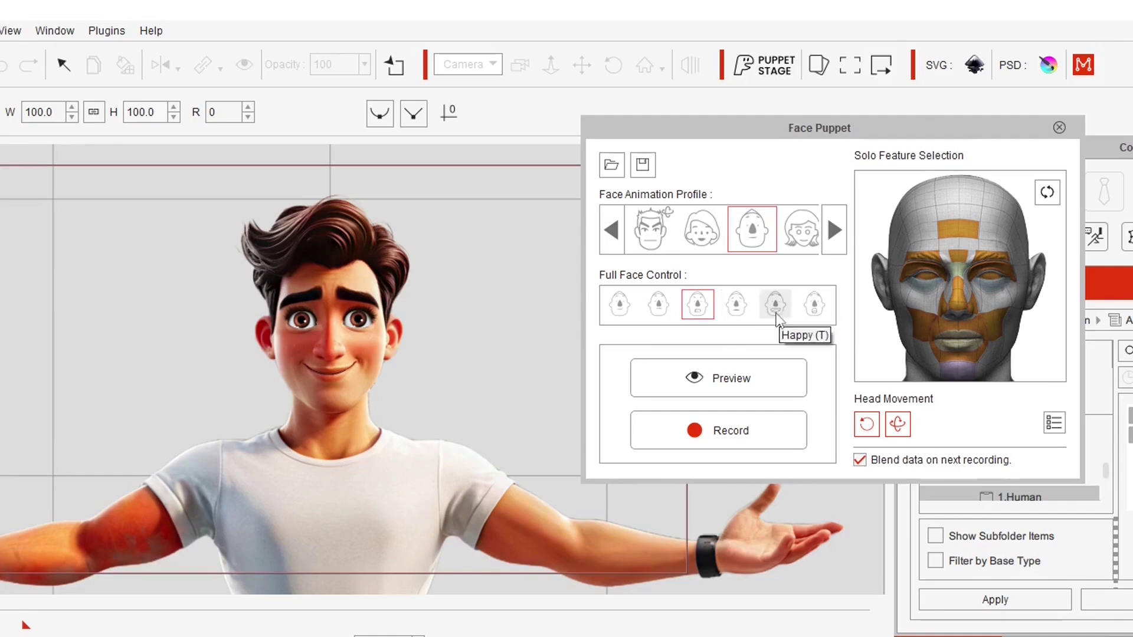
click(622, 304)
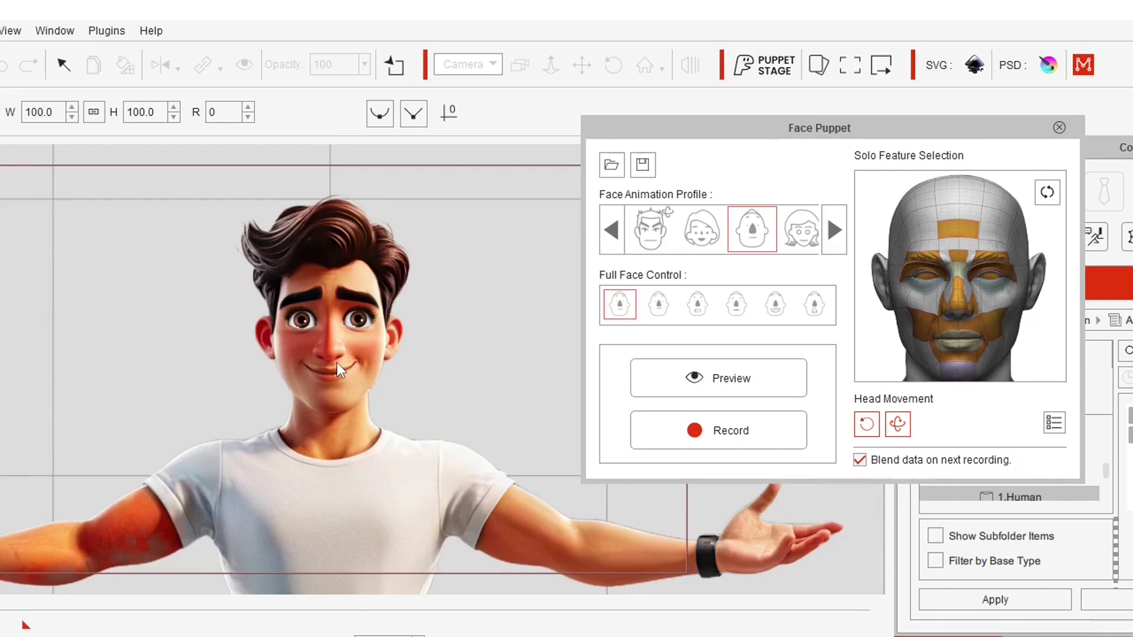
Step: Preview the General full face control on the character, then stop the preview
click(717, 376)
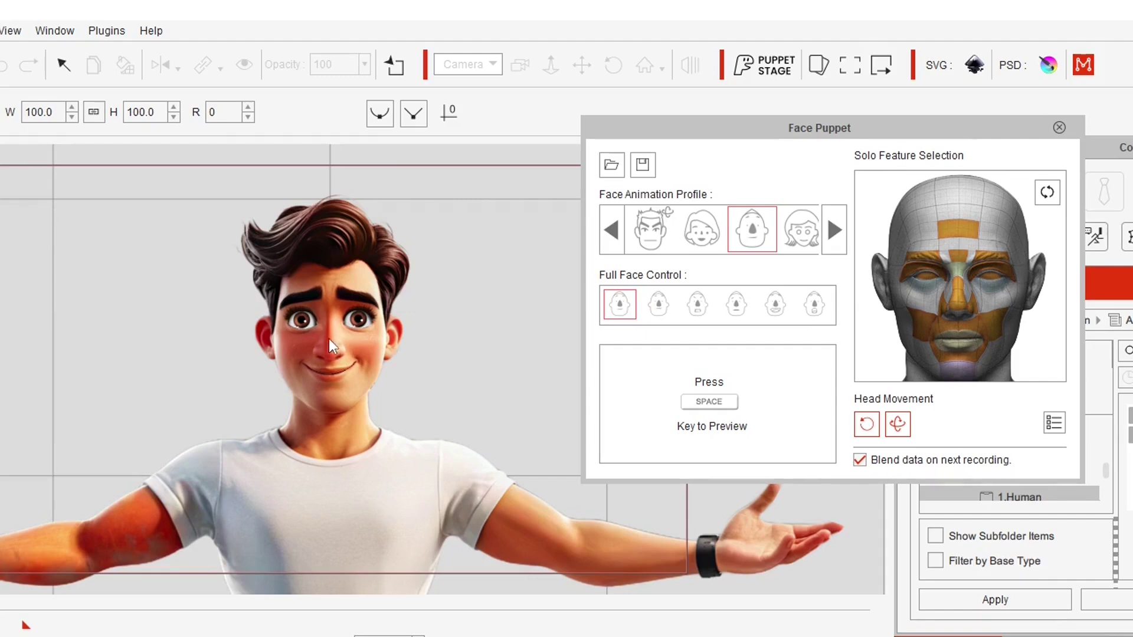
key(space)
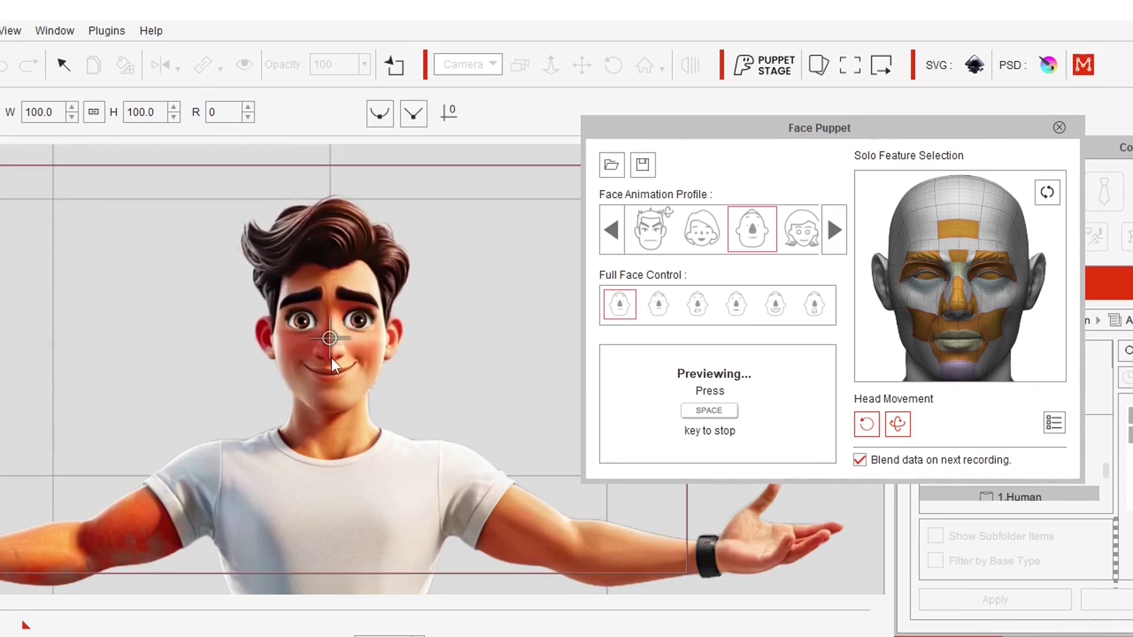
key(space)
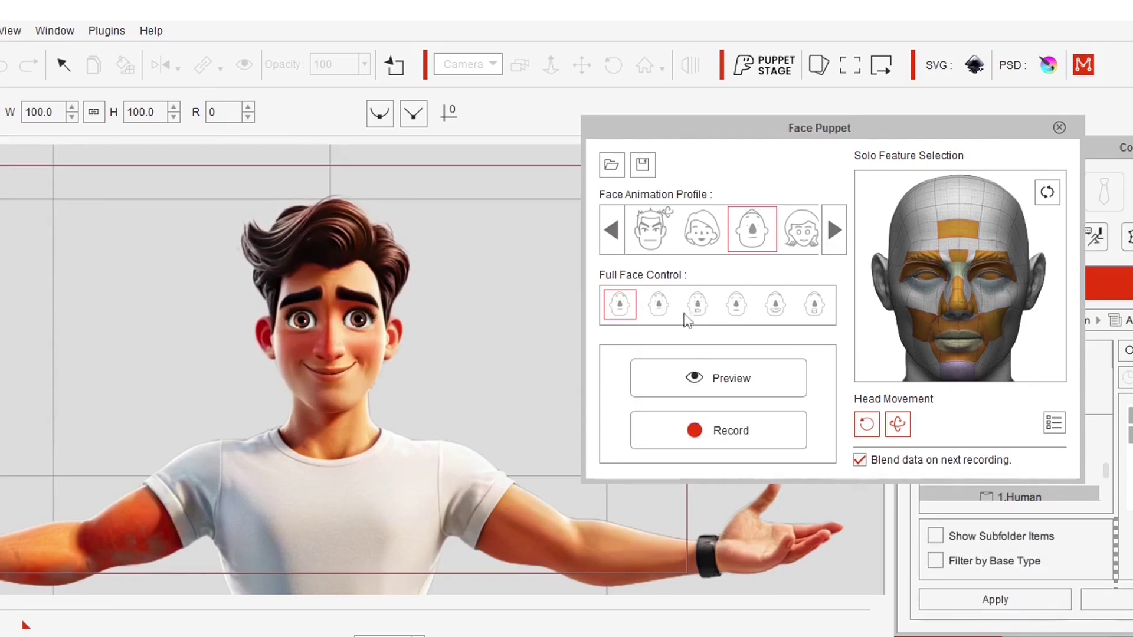
Step: Preview the fourth full face control preset on the character twice, stopping after each run
click(735, 314)
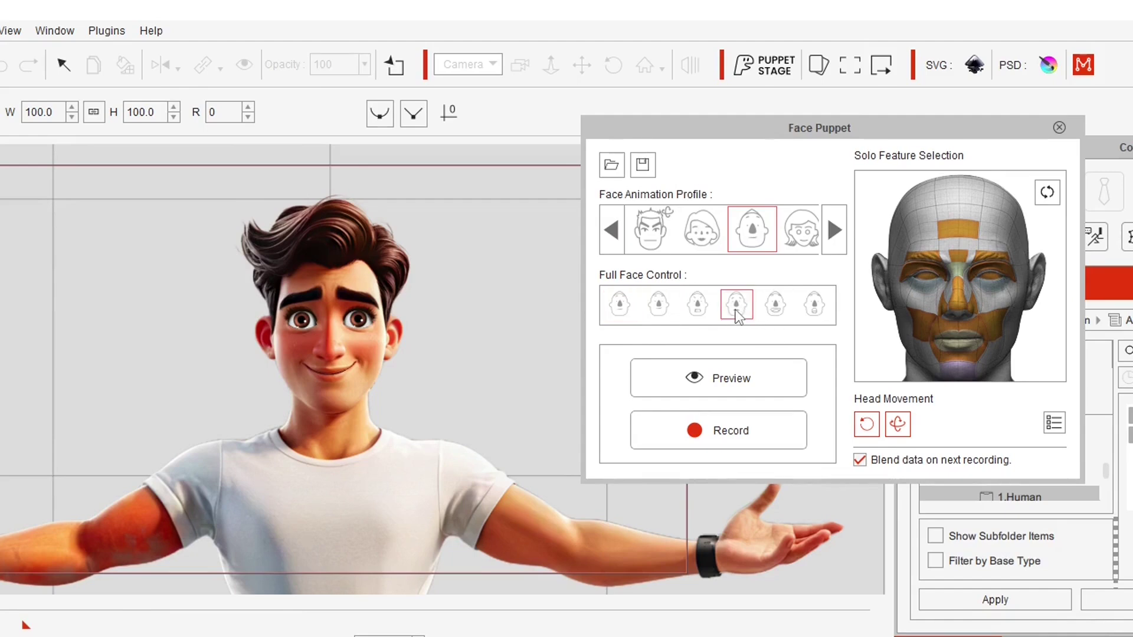
click(725, 385)
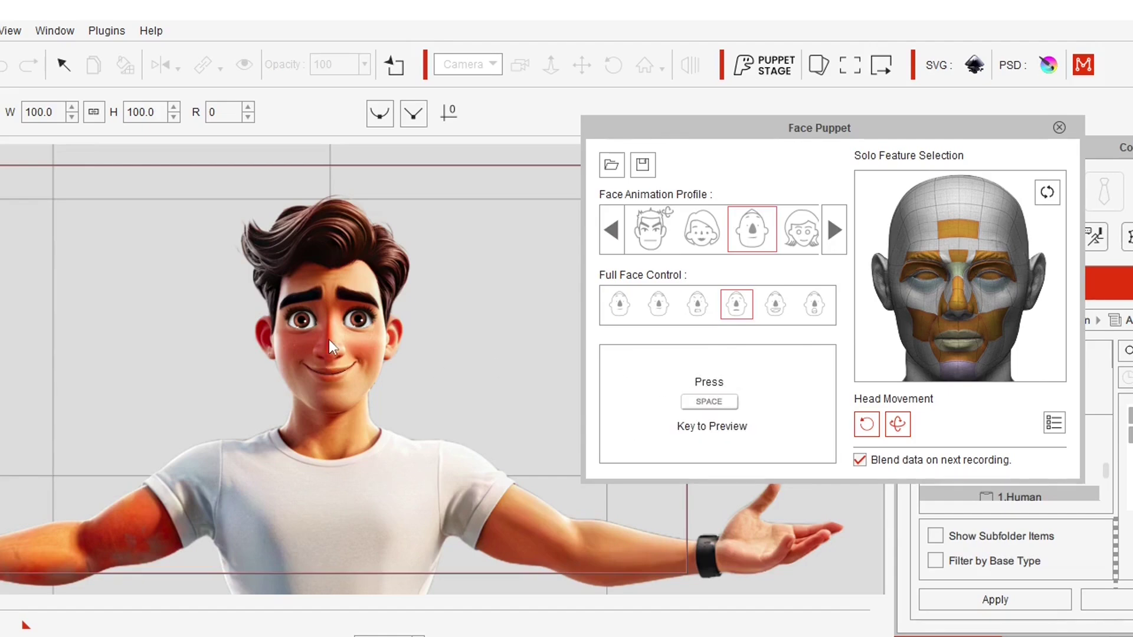
key(space)
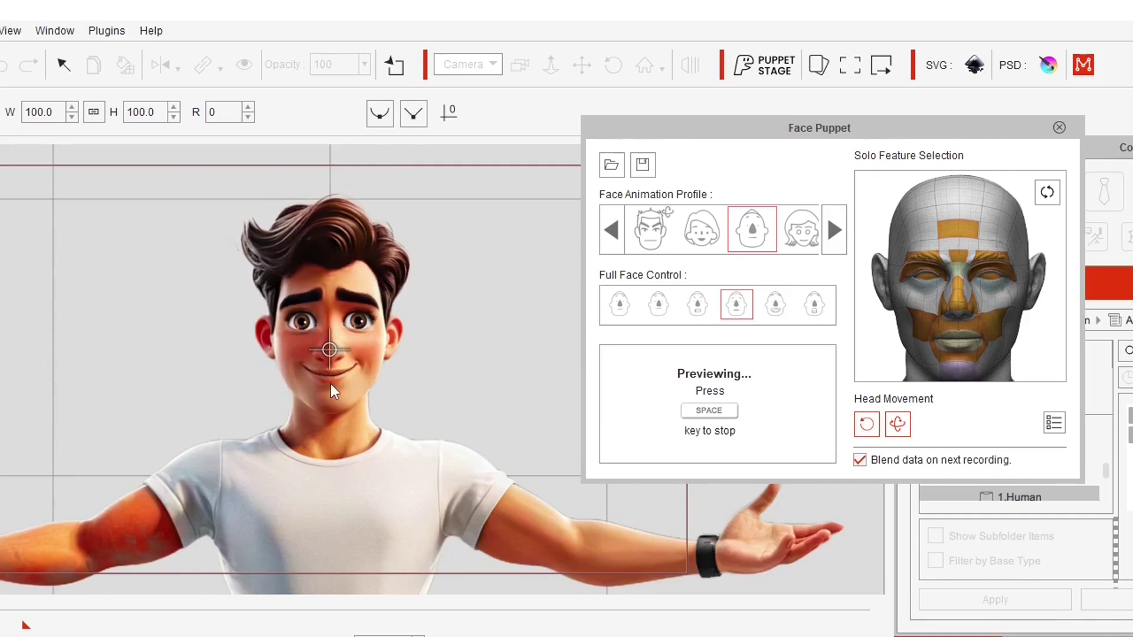
key(space)
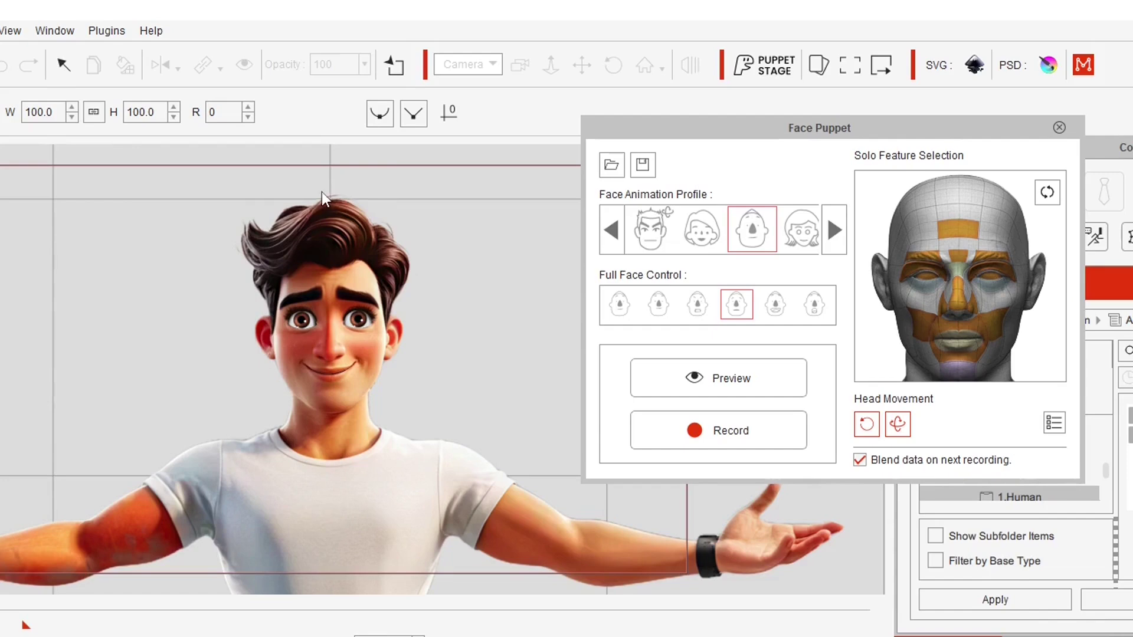
key(space)
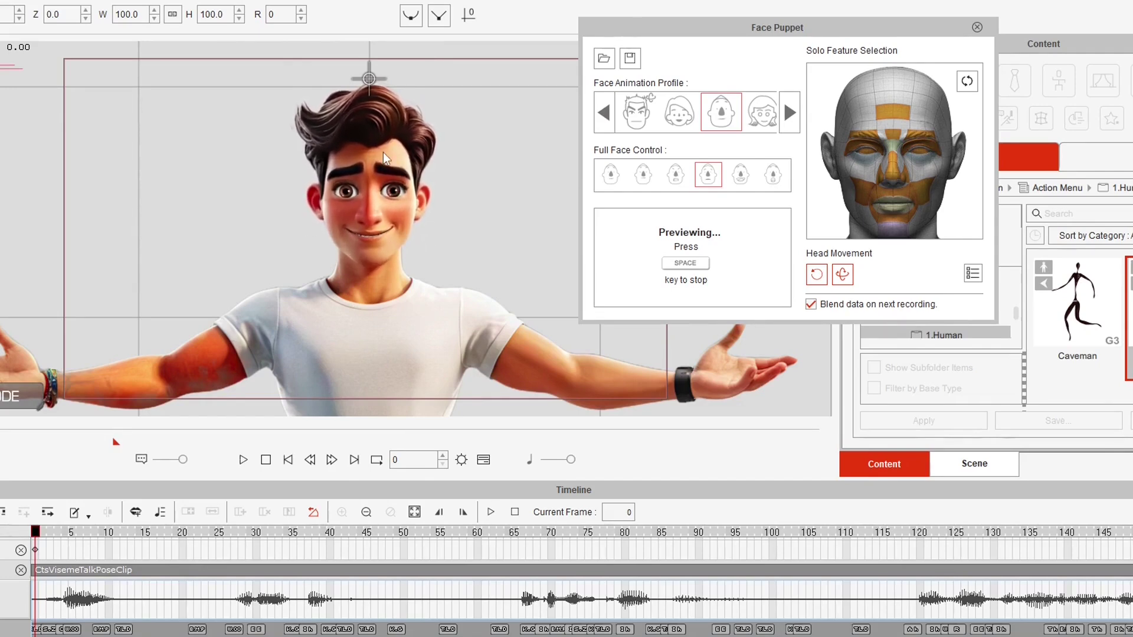
key(space)
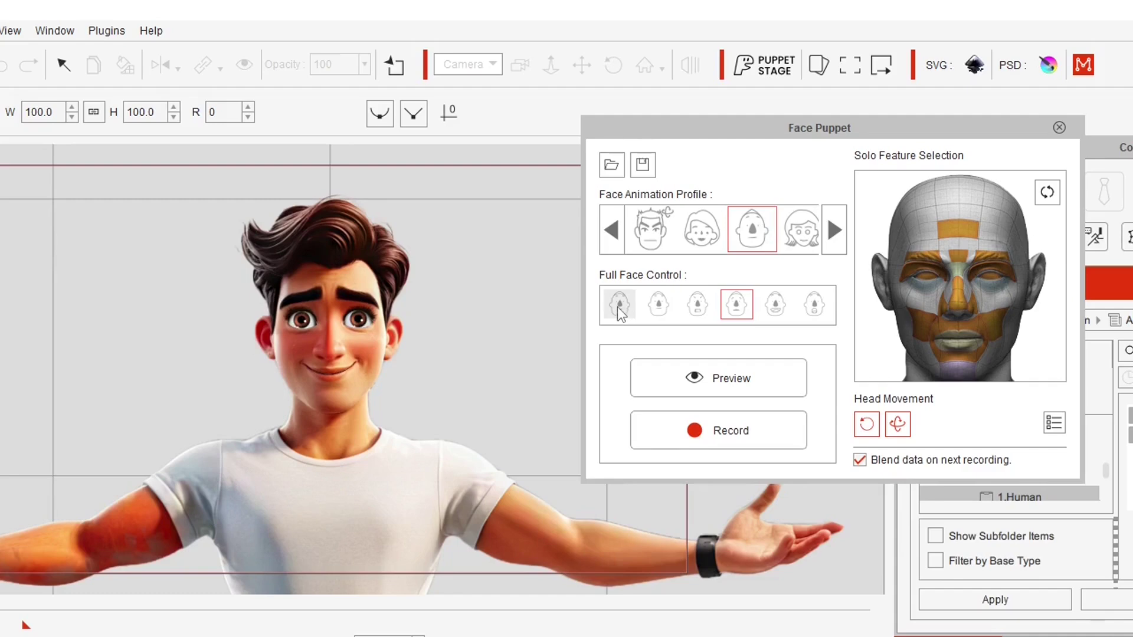
Step: Record a face puppet performance from frame 0 with the General full face control and play it back
click(619, 311)
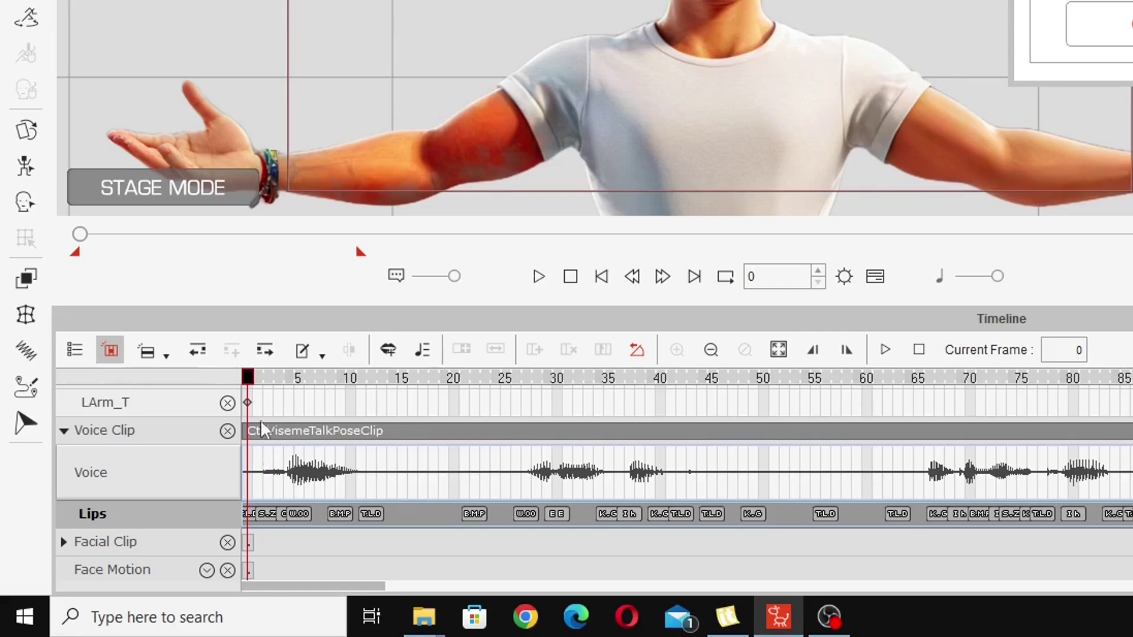
click(570, 280)
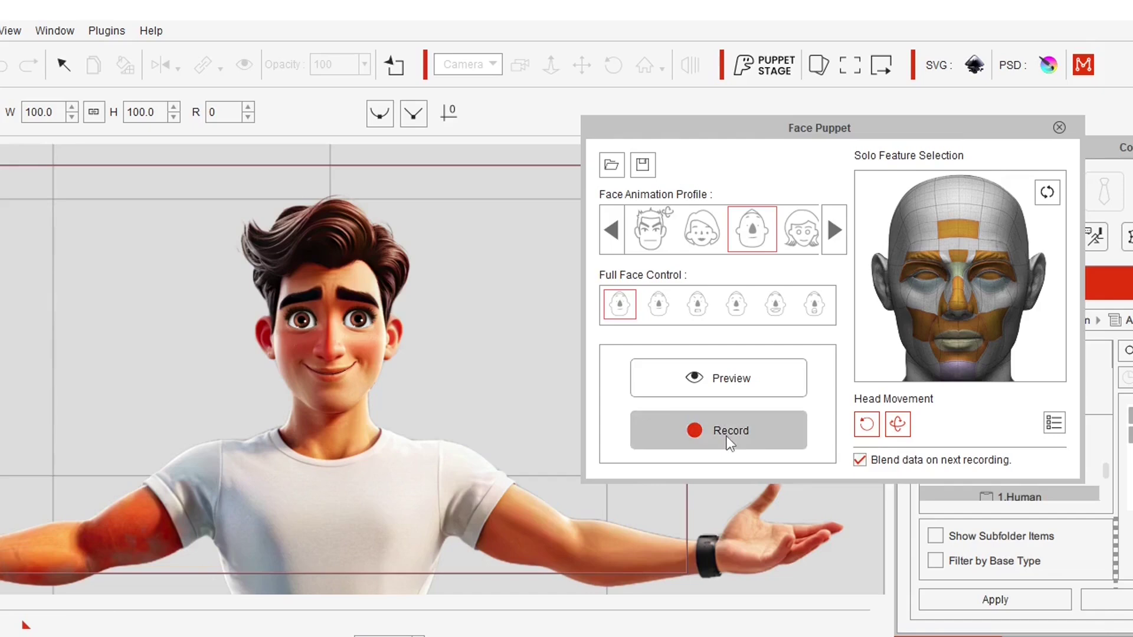
click(836, 280)
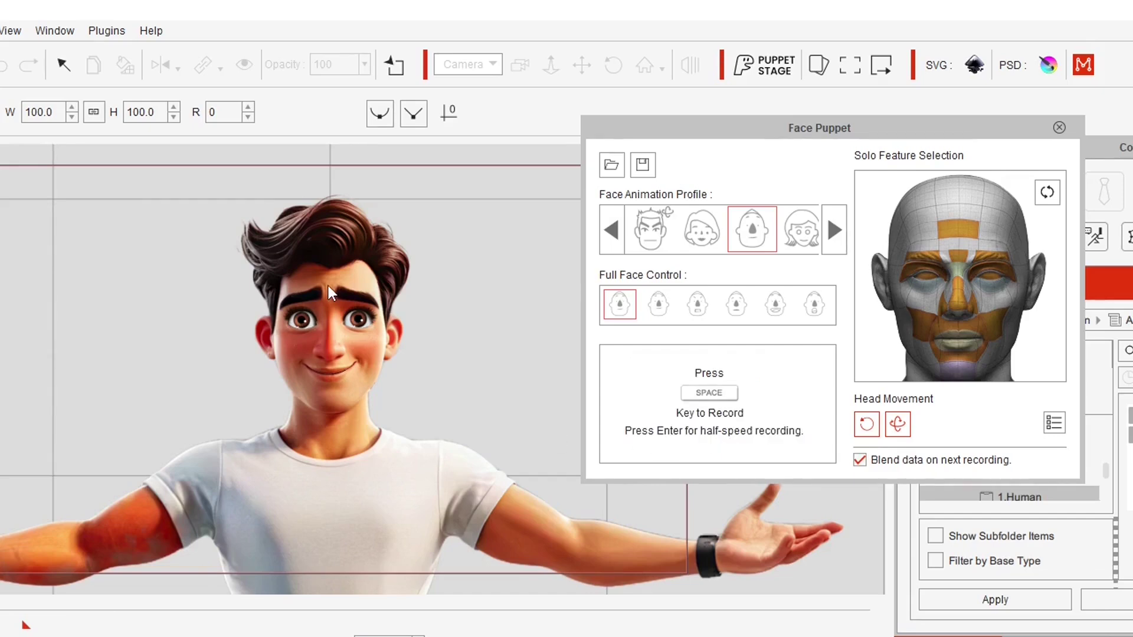
key(space)
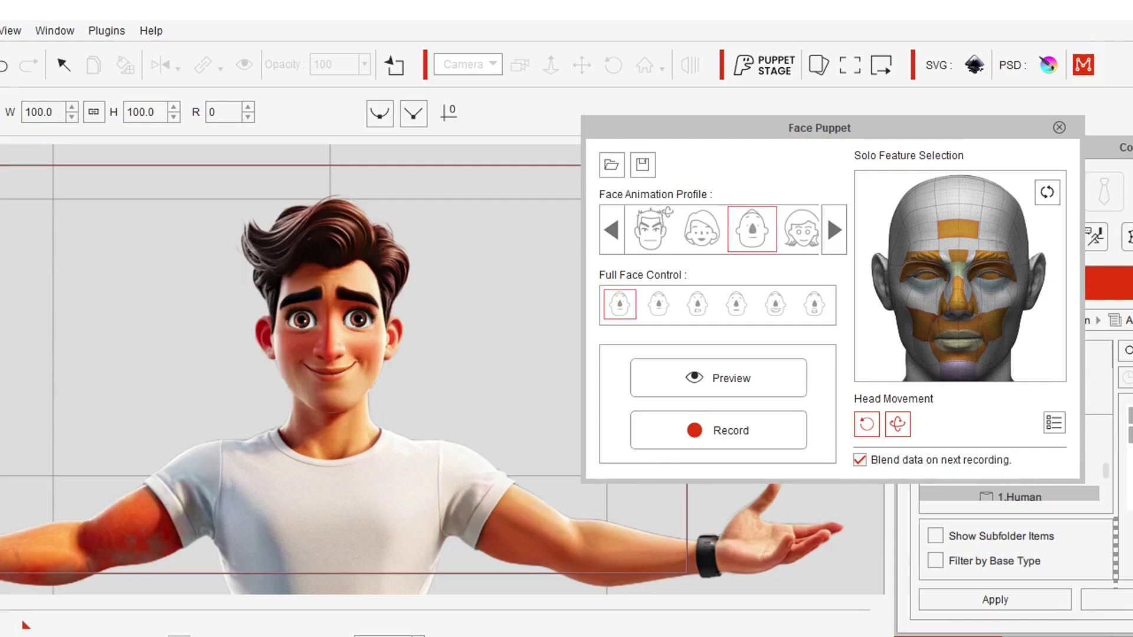
click(308, 430)
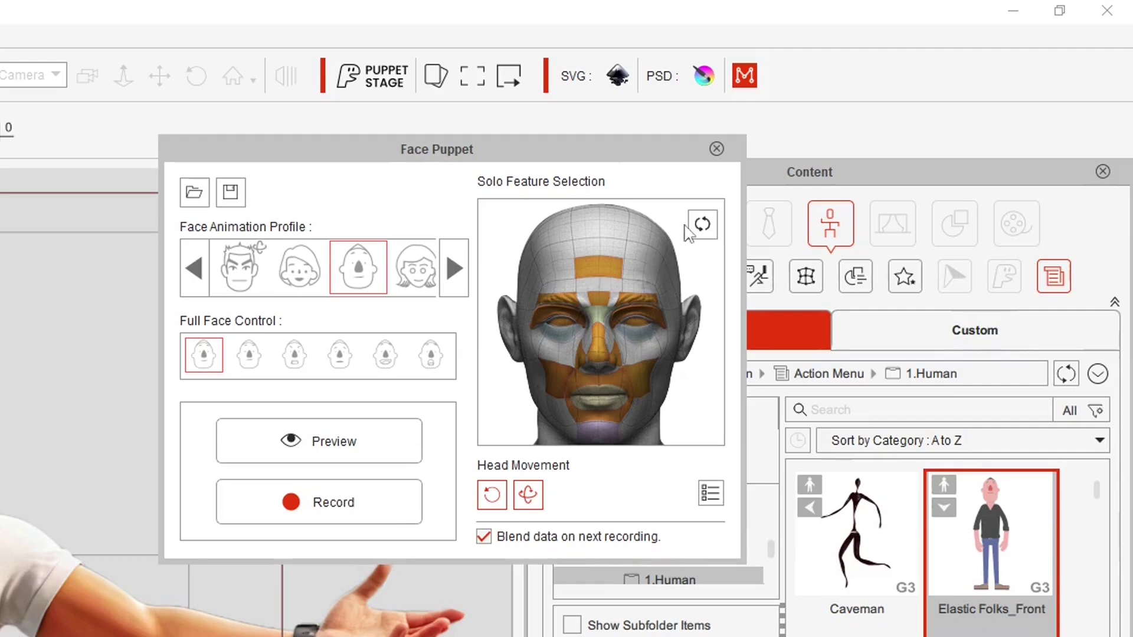
Step: Clear the solo feature selection, pick only the eyebrows and preview their puppet movement
click(1047, 193)
click(632, 297)
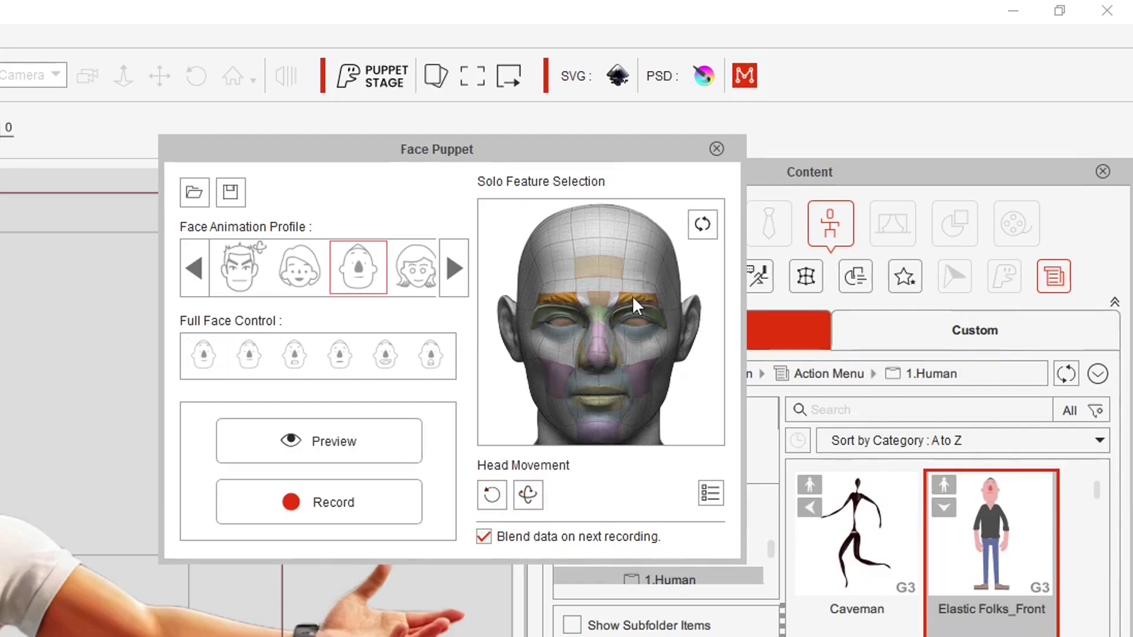
click(319, 441)
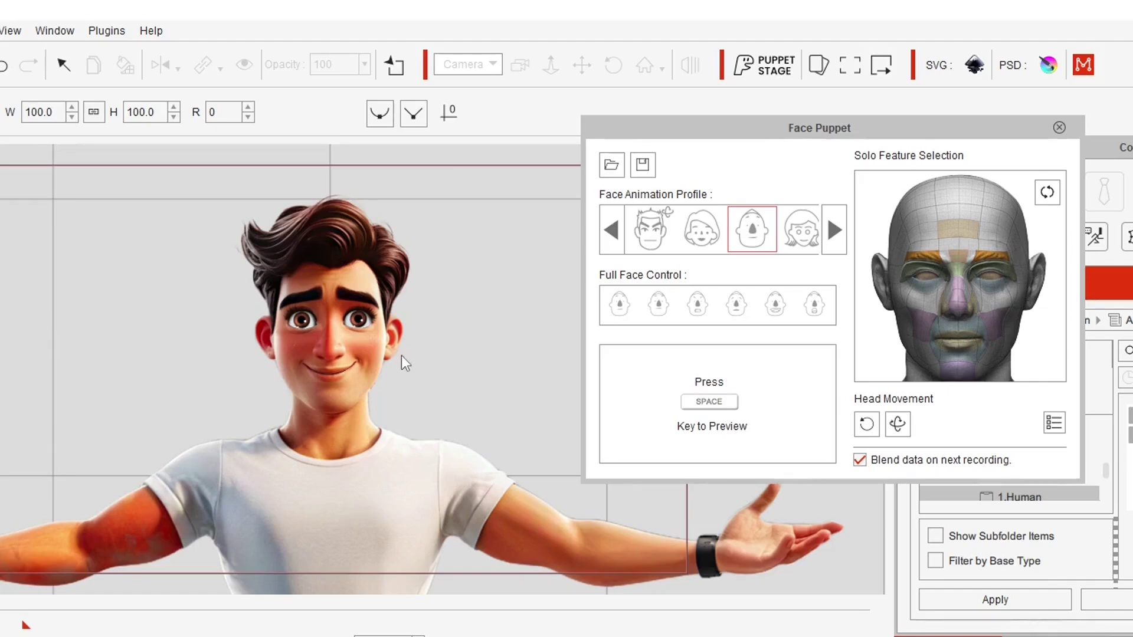
key(space)
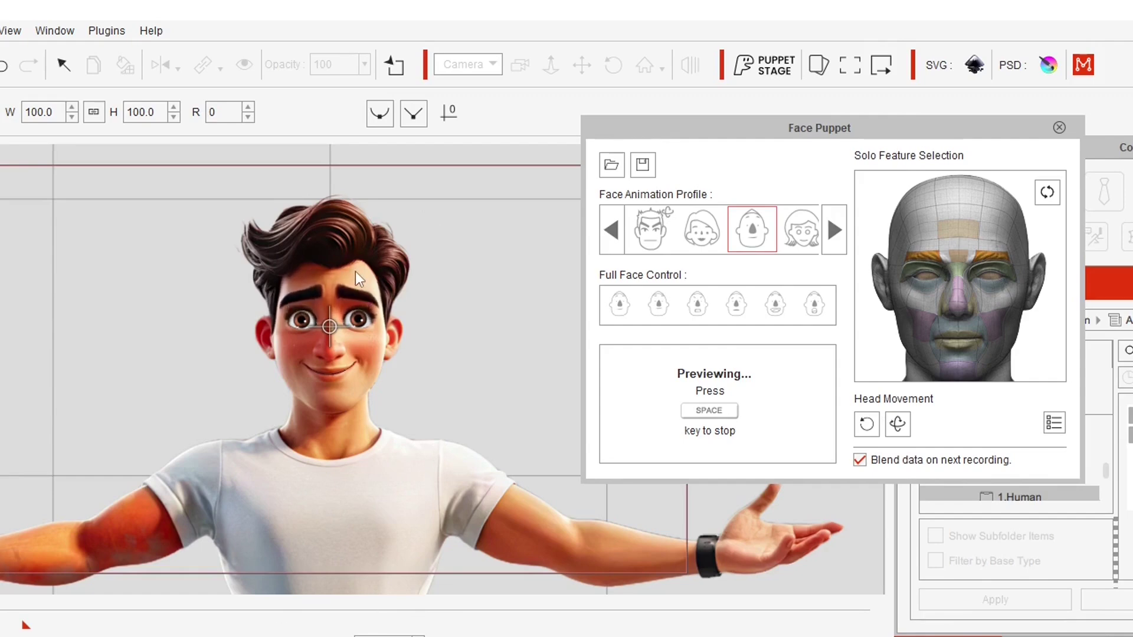
key(space)
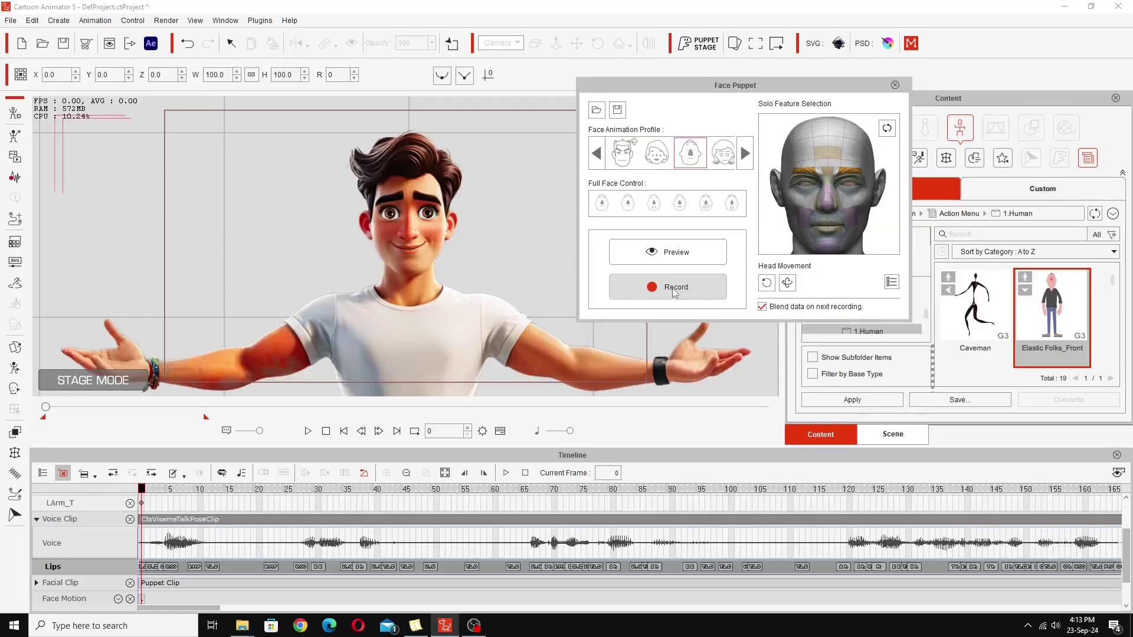
Step: Record the eyebrow movement over the existing facial animation with data blending on, and play back the result
click(673, 289)
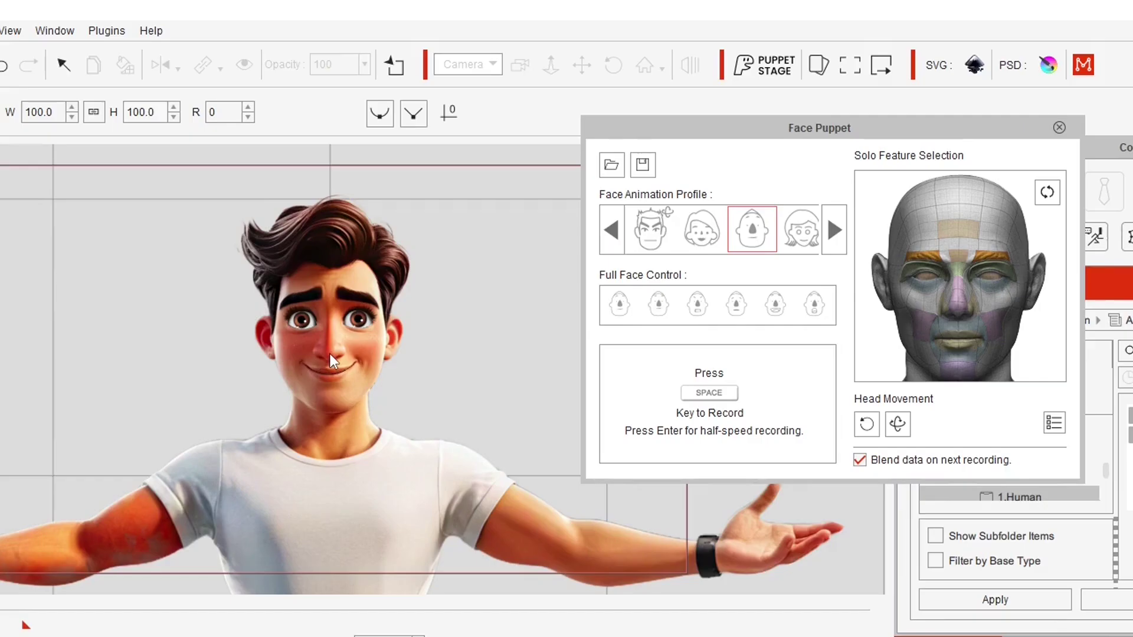
key(space)
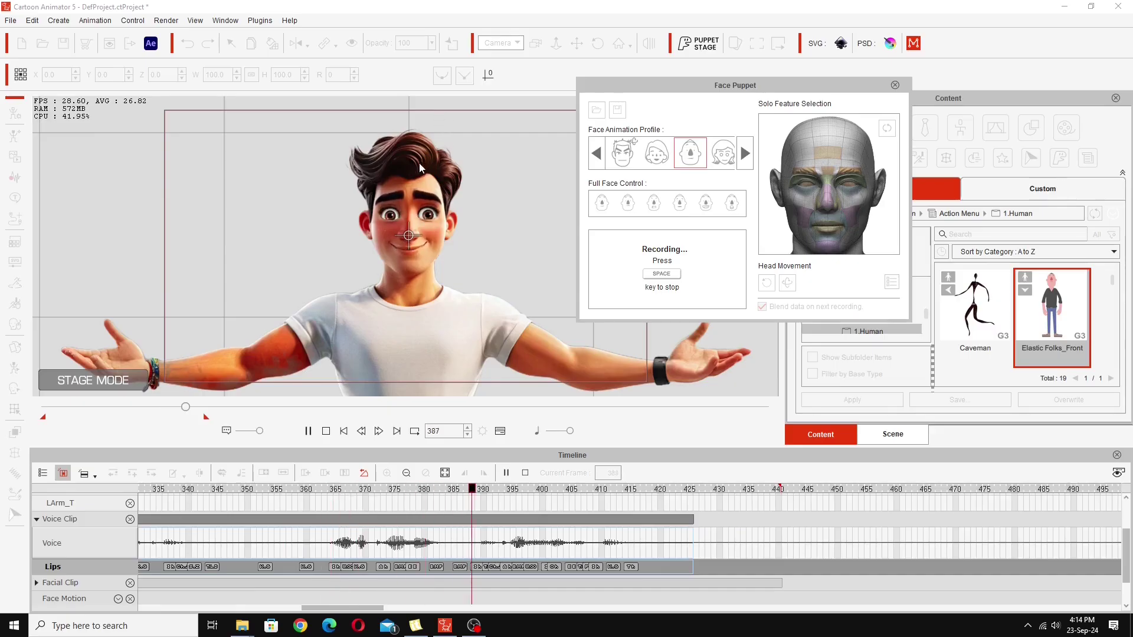
key(space)
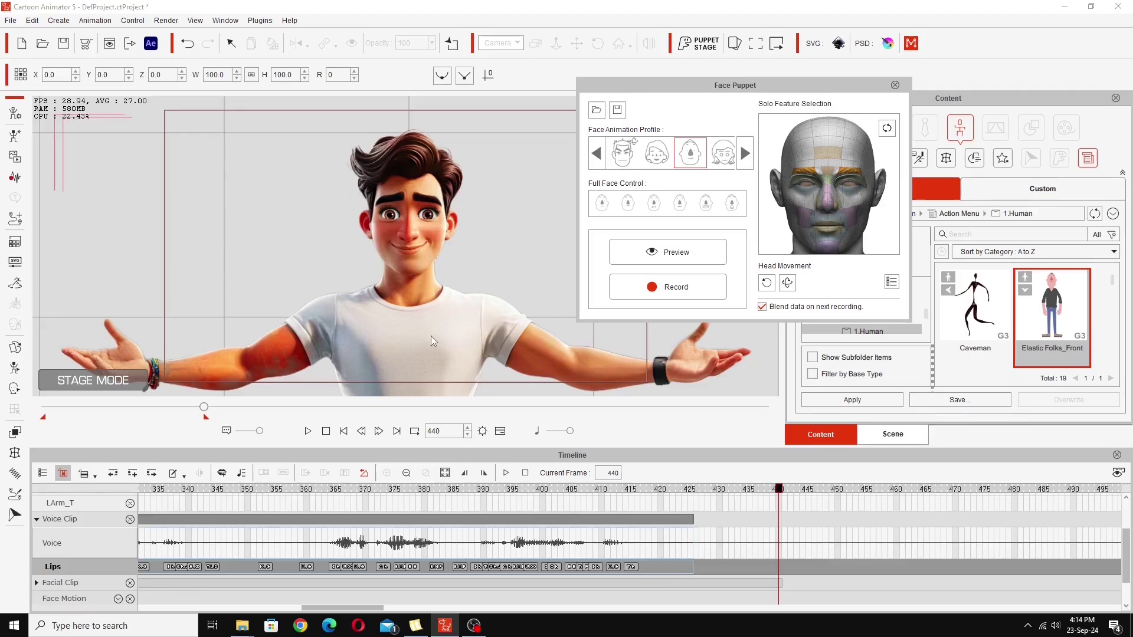
click(308, 431)
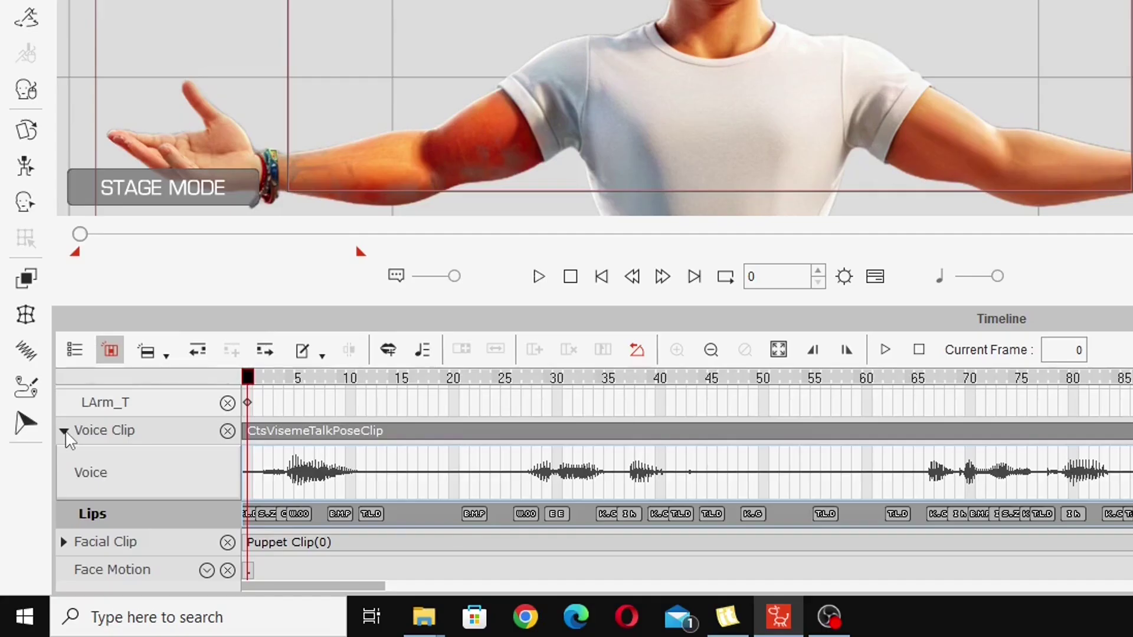
Step: Collapse the Voice Clip track, expand the Facial Clip track and select the Face key at frame 15
click(63, 431)
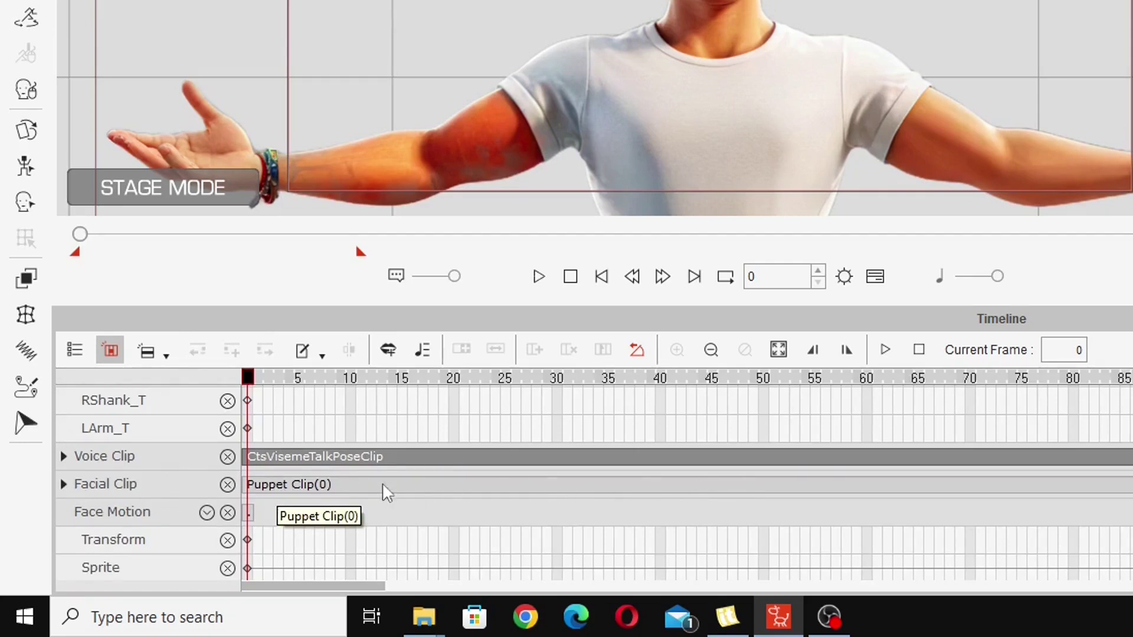
click(63, 484)
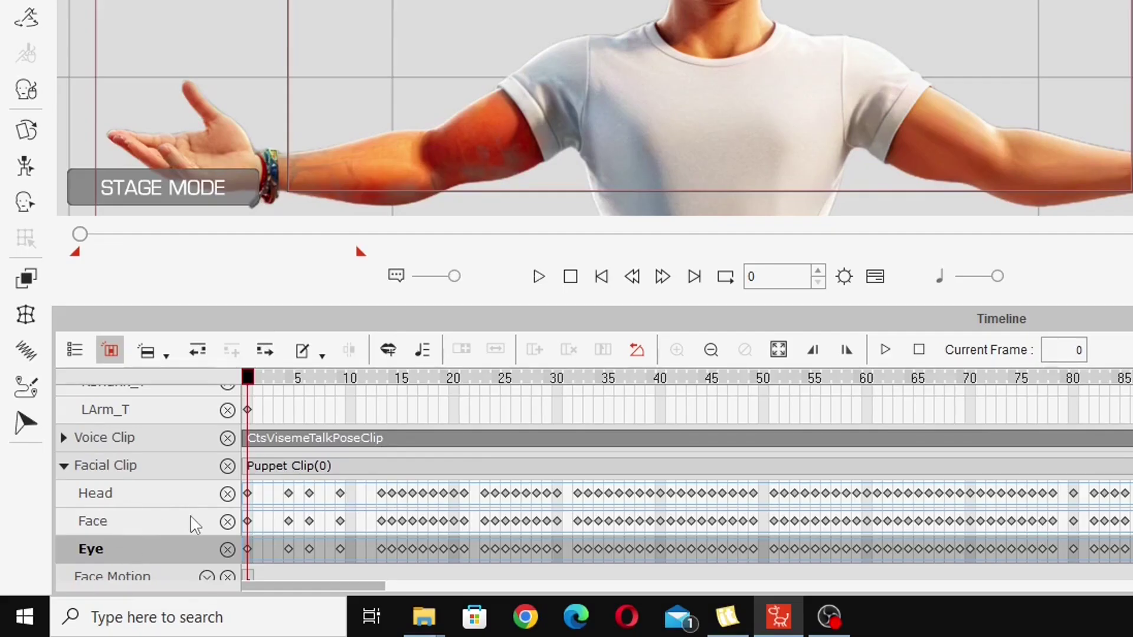
scroll(195, 523, down, 1)
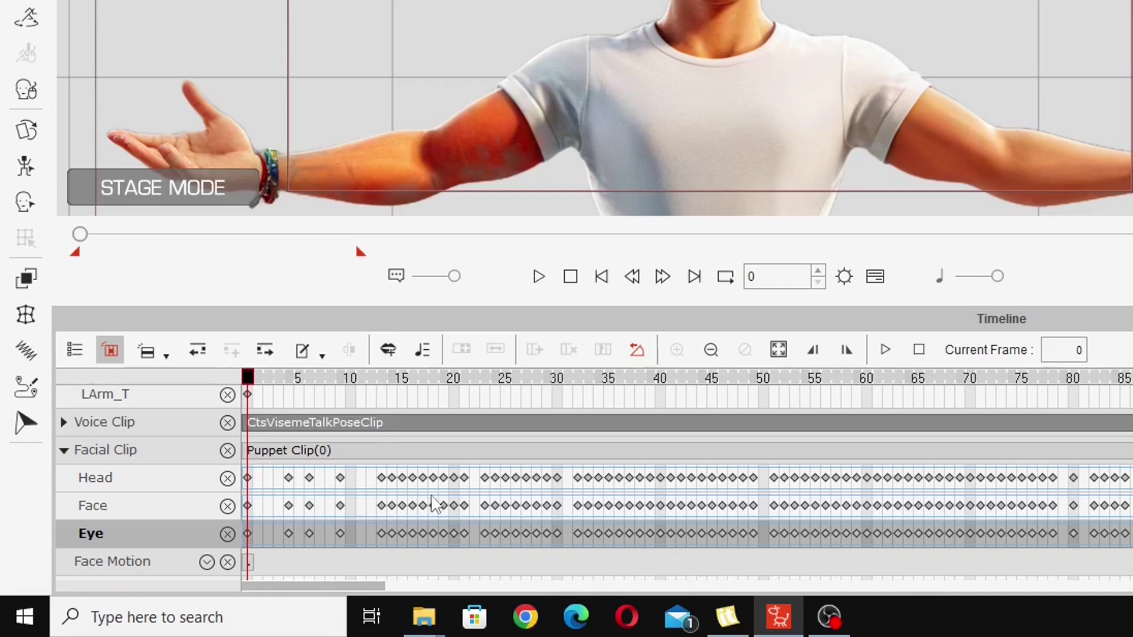
click(400, 506)
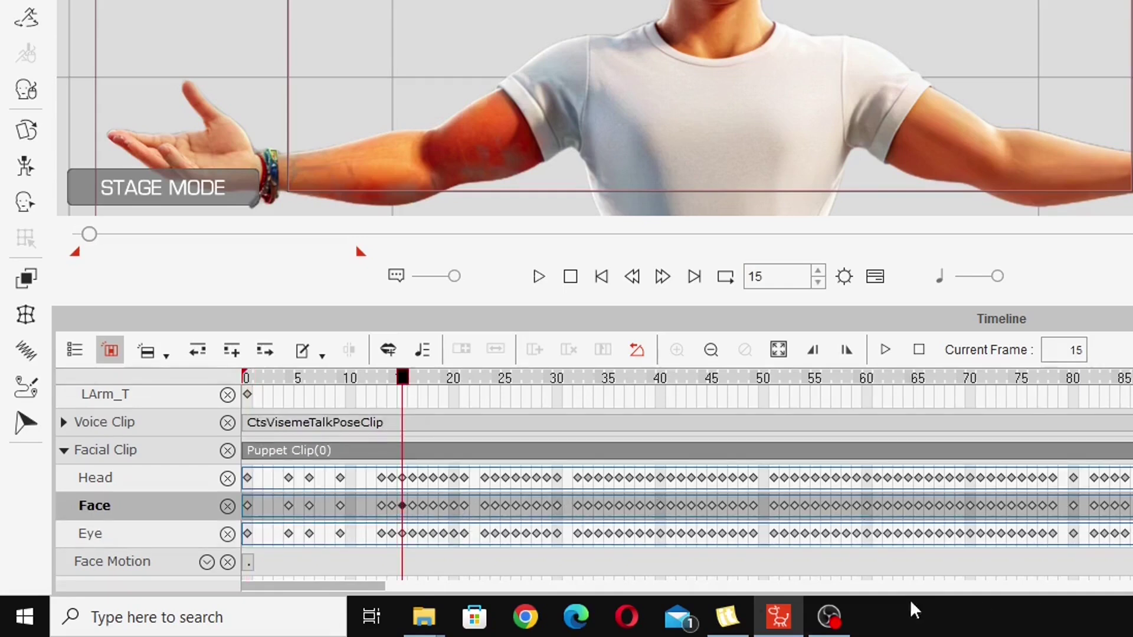
drag(357, 589, 355, 614)
scroll(372, 464, down, 1)
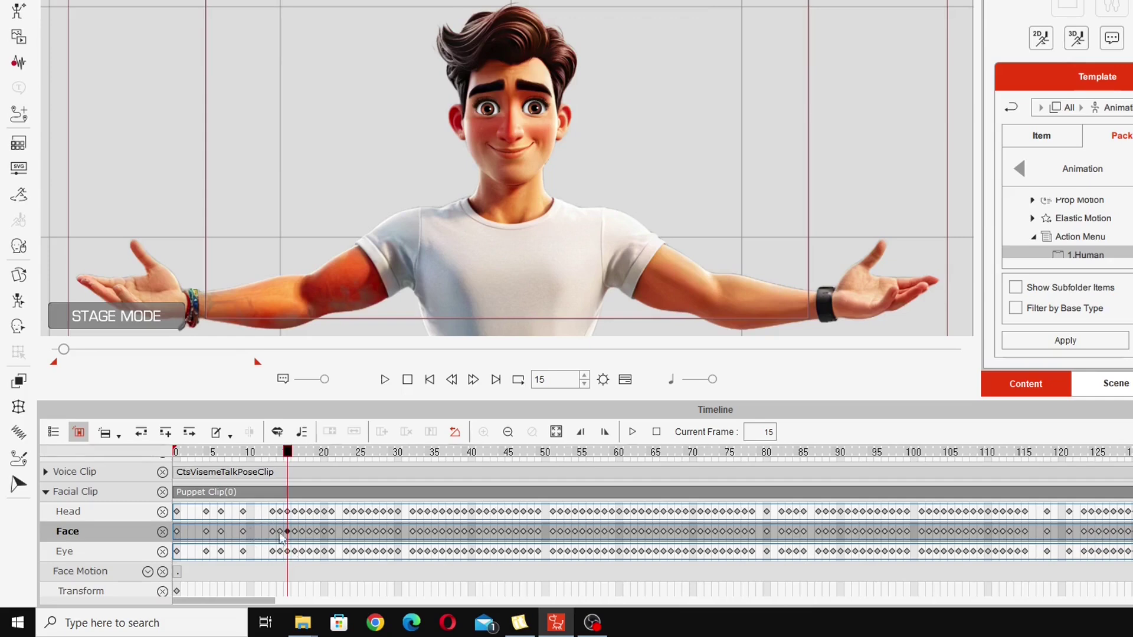